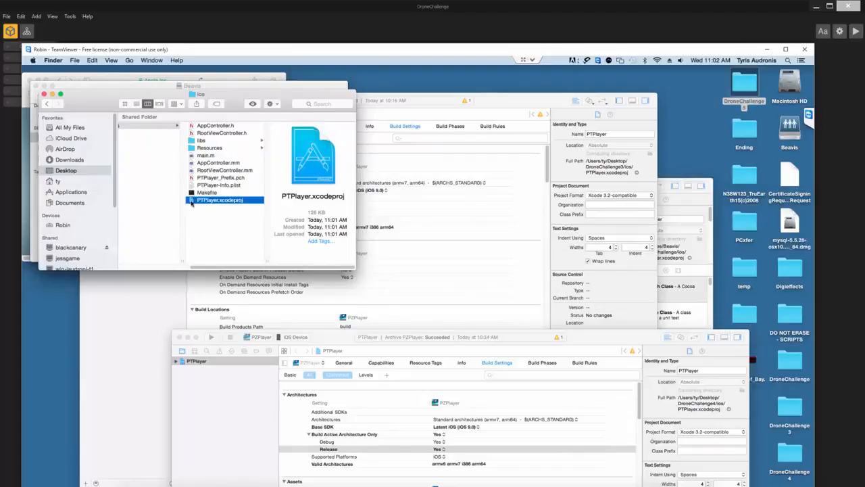
# - Open PTPlayer.xcodeproj in Xcode and set the app's version to 1.04 and build to 1.07
pyautogui.doubleClick(192, 202)
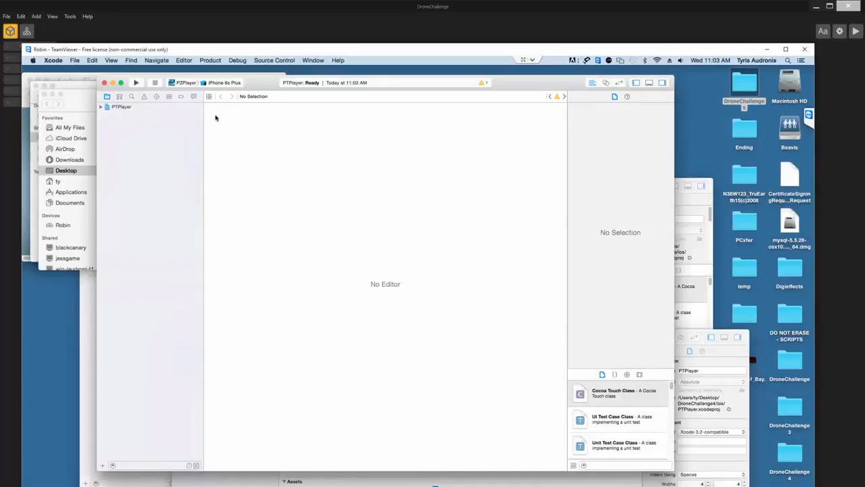
pyautogui.click(124, 108)
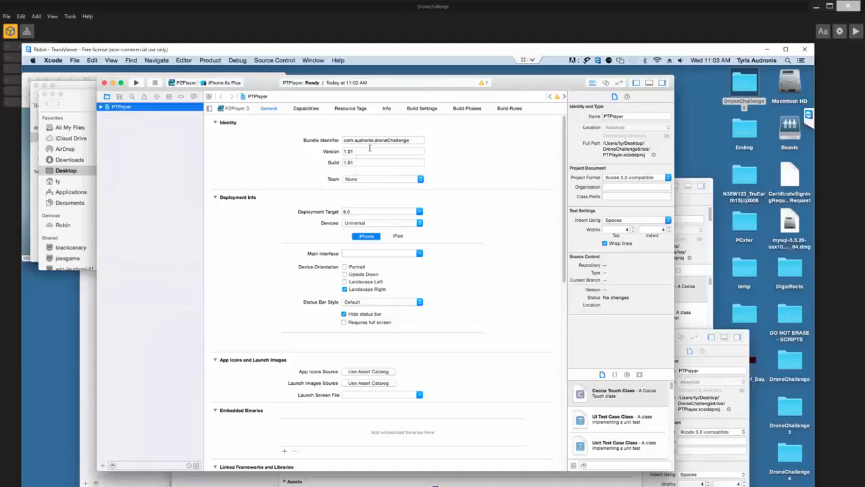
pyautogui.click(352, 152)
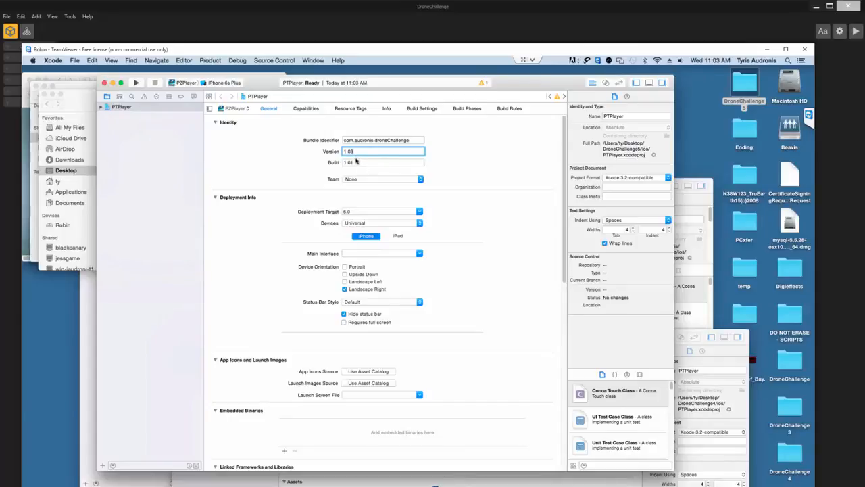
pyautogui.write('4')
pyautogui.click(358, 163)
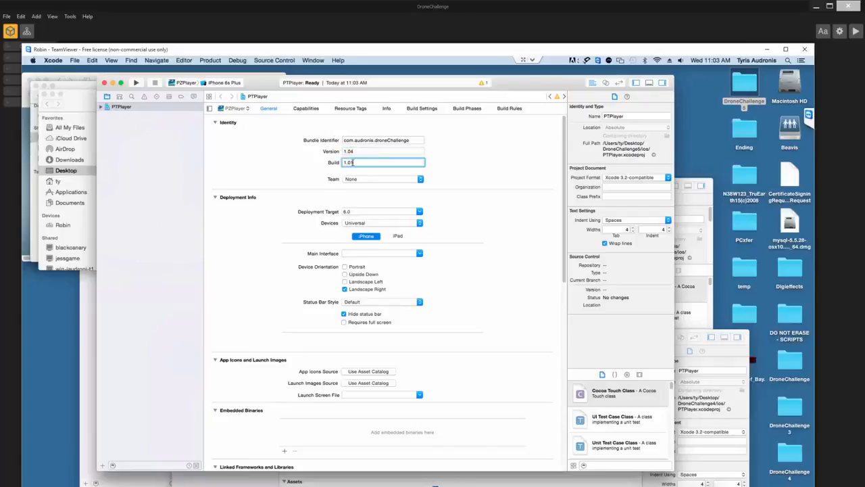
pyautogui.press('BackSpace')
# - Assign the developer's account as the team and enable Requires full screen, keeping Hide status bar on
pyautogui.click(397, 180)
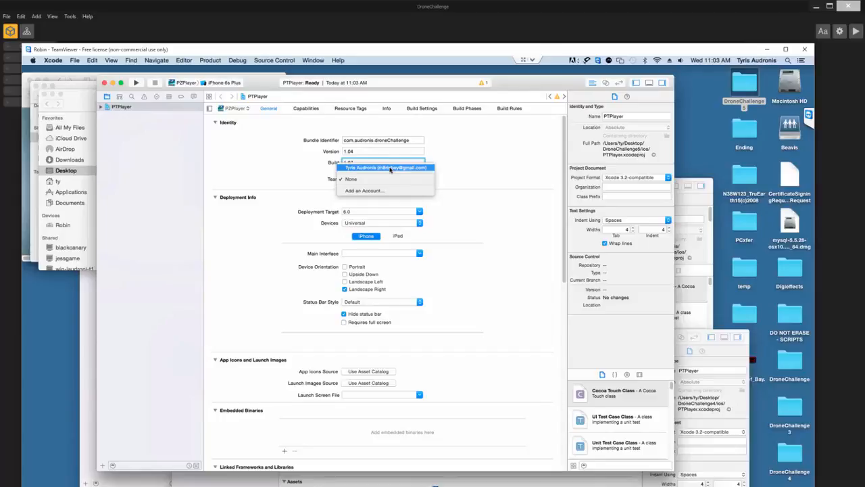
pyautogui.click(390, 168)
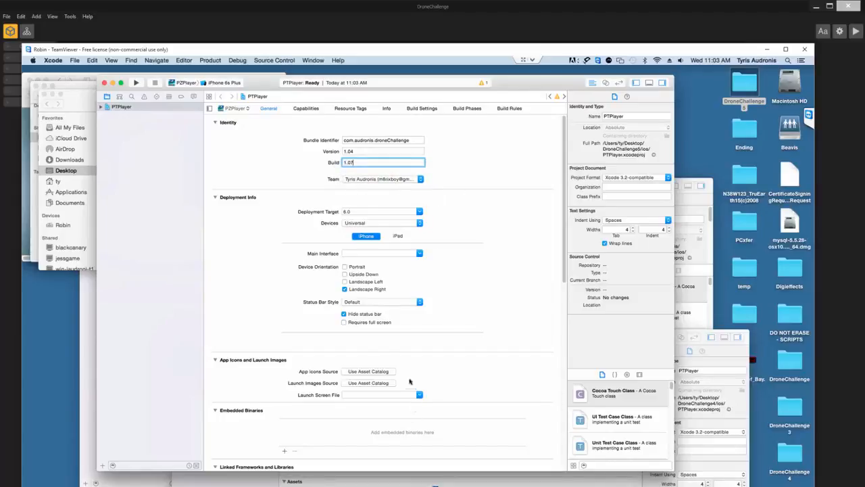
pyautogui.click(344, 323)
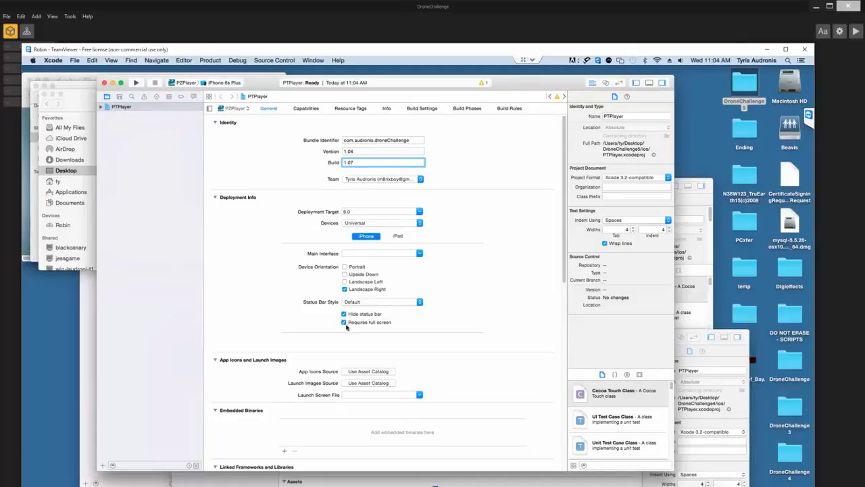
pyautogui.click(344, 314)
pyautogui.click(344, 313)
# - In the build settings, set Build Active Architecture Only for Release to Yes and Enable Bitcode to No
pyautogui.click(432, 112)
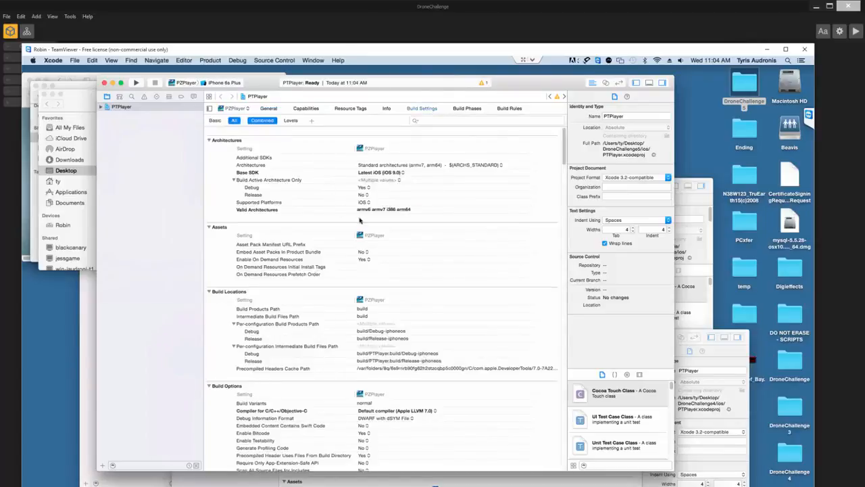
pyautogui.click(365, 195)
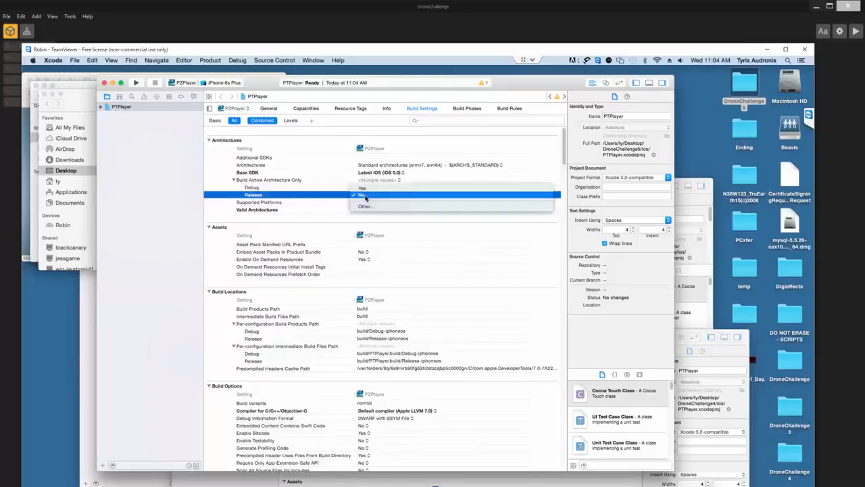
pyautogui.click(365, 193)
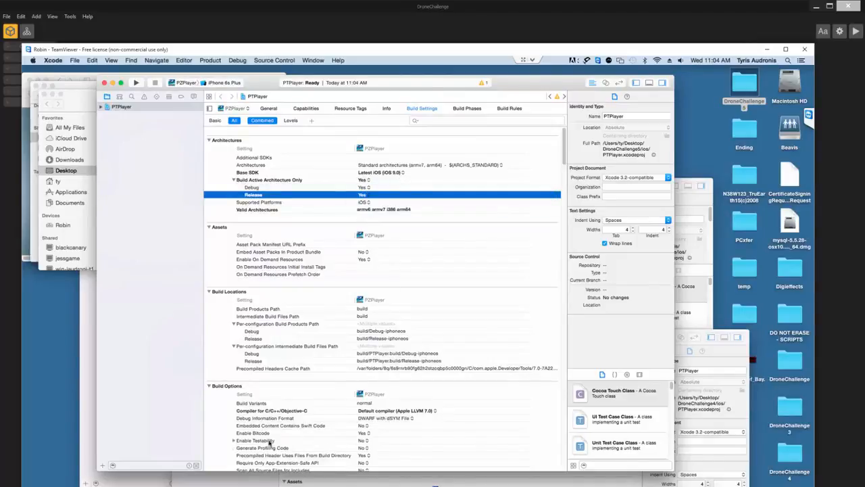
pyautogui.click(365, 435)
pyautogui.click(364, 436)
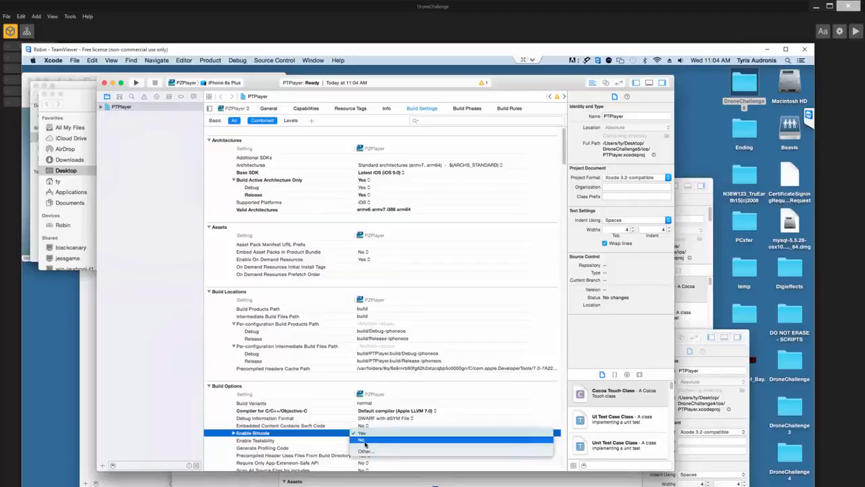
pyautogui.click(364, 443)
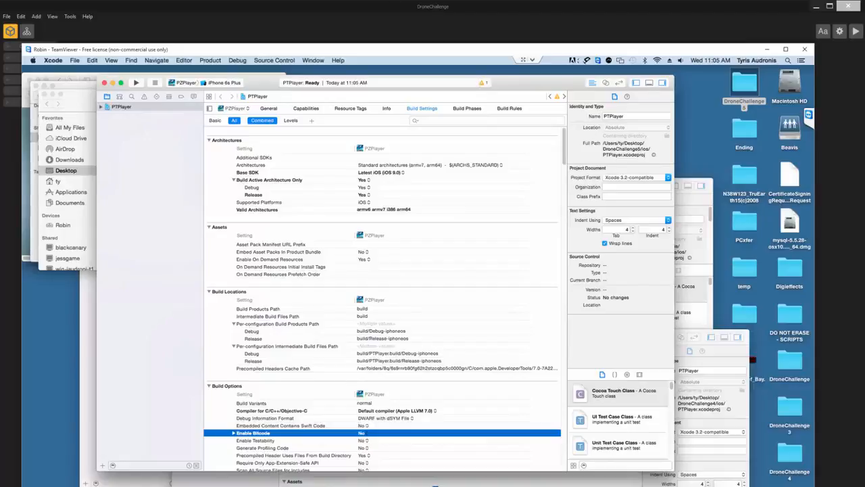
# - Set the PZPlayer scheme's destination to iOS Device and archive the app
pyautogui.click(210, 60)
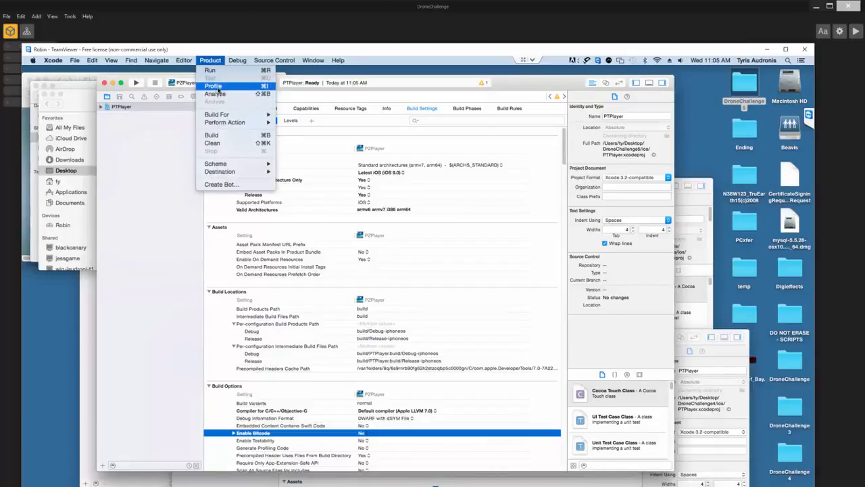
pyautogui.click(139, 191)
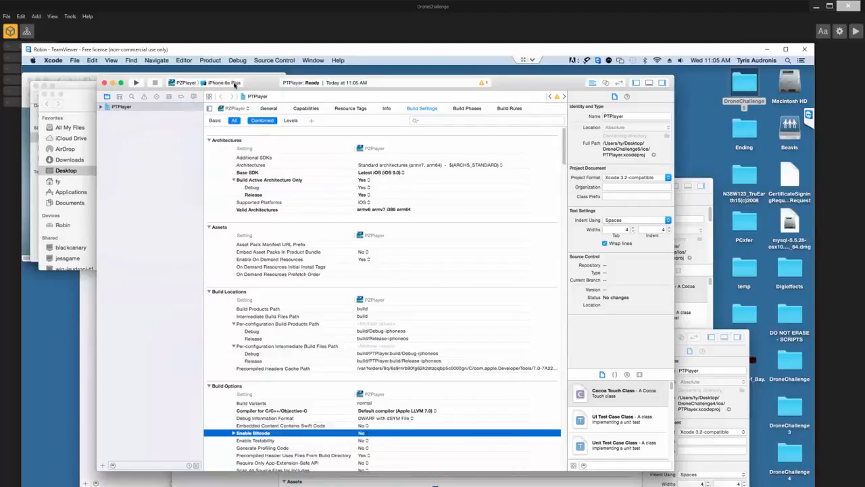
pyautogui.click(235, 84)
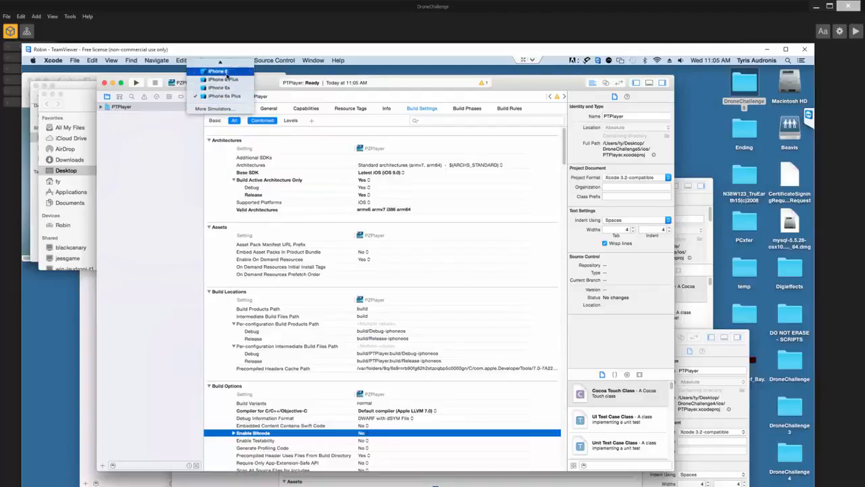
pyautogui.moveTo(229, 61)
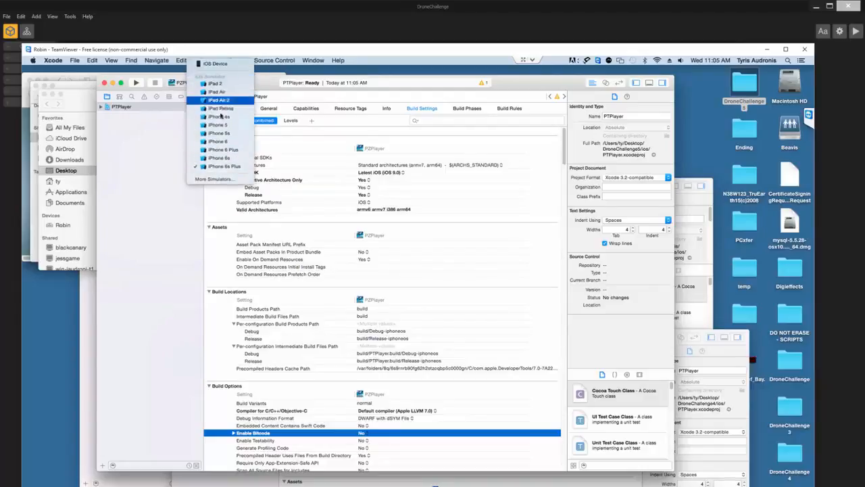
pyautogui.click(218, 64)
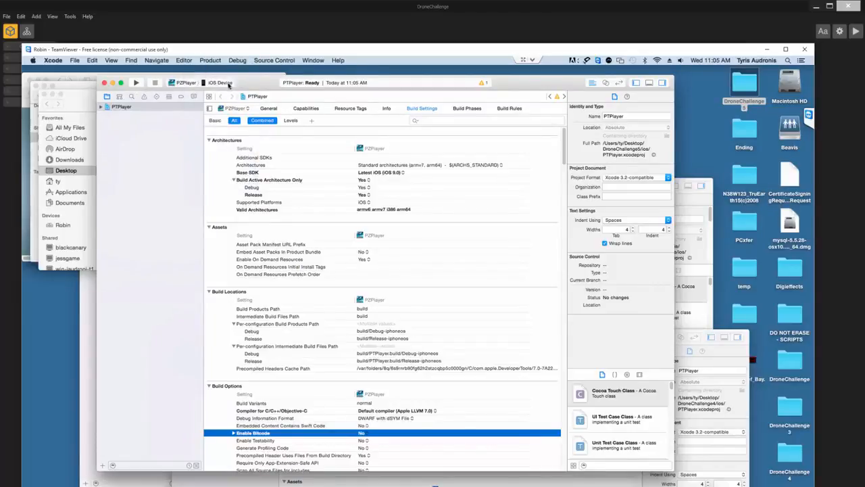
pyautogui.click(213, 63)
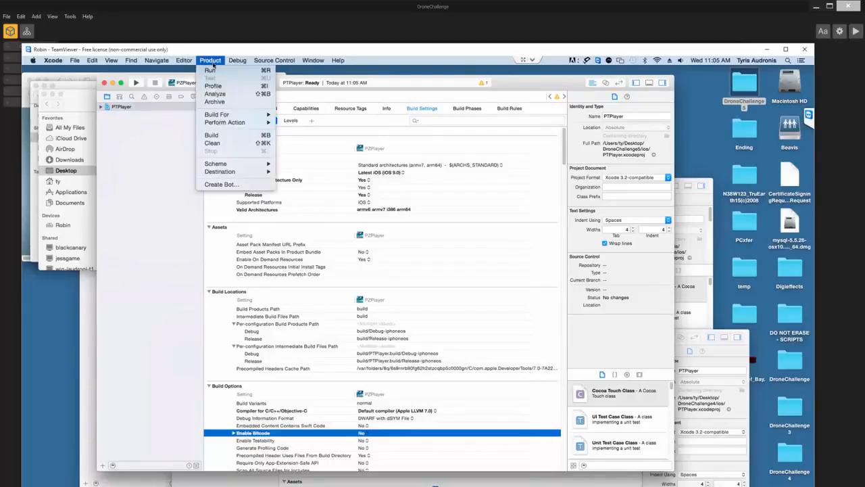
pyautogui.click(215, 102)
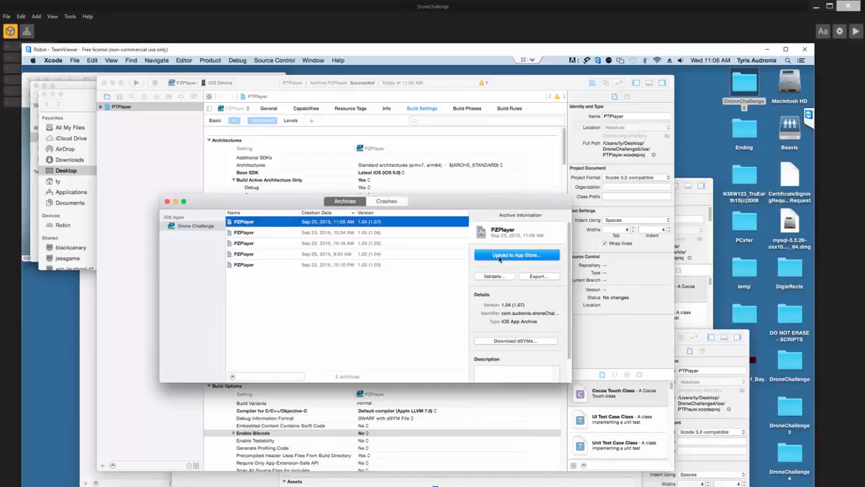
# - Upload the PZPlayer 1.04 (1.07) archive to the App Store with the developer's own team, including app symbols, and finish the submission
pyautogui.click(500, 256)
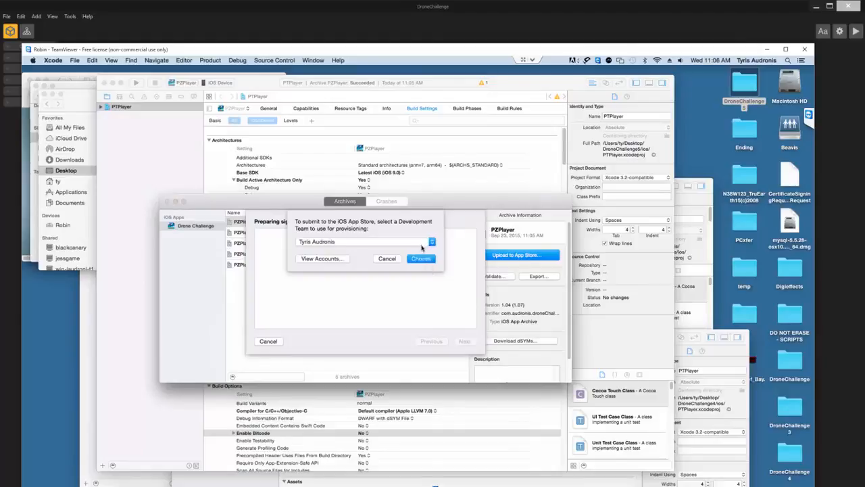
pyautogui.click(429, 261)
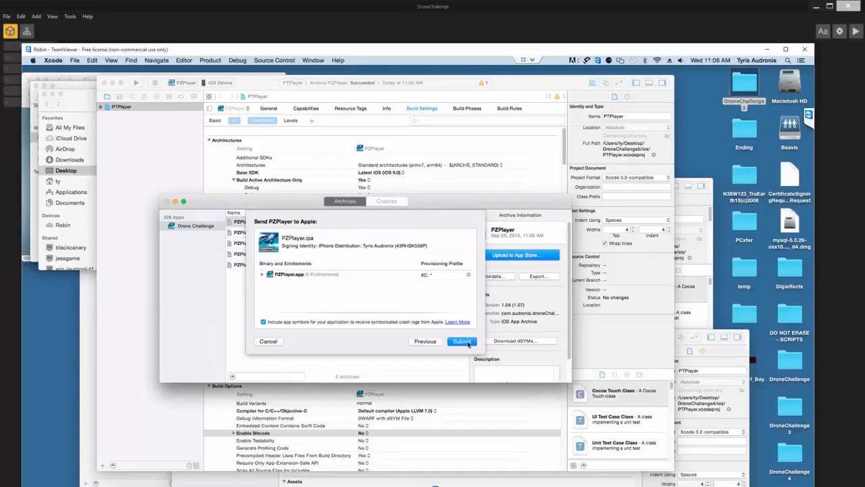
pyautogui.click(470, 343)
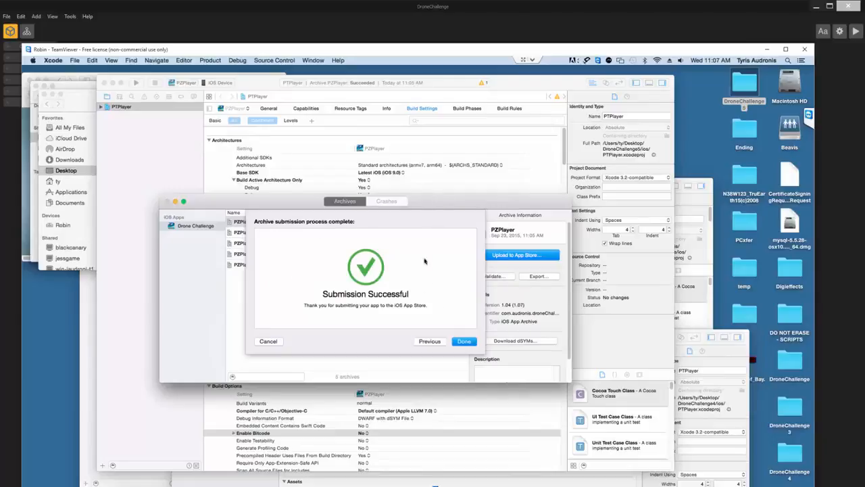
pyautogui.click(463, 342)
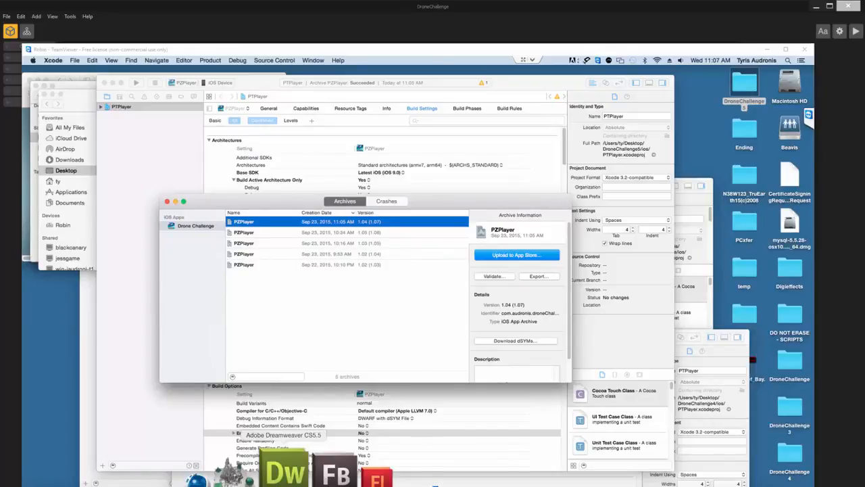
# - Switch to iTunes Connect in the browser and examine the Build section of Drone Challenge version 1.02
pyautogui.hotkey('alt', 'Tab')
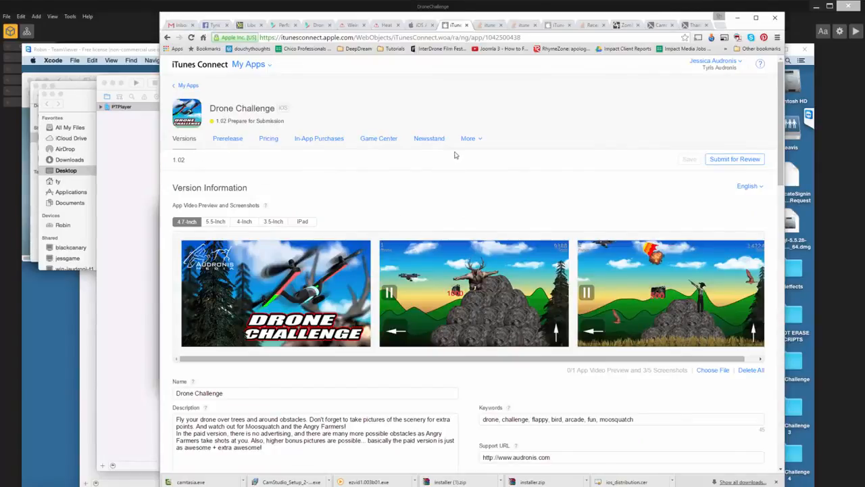
pyautogui.scroll(-15, 455, 155)
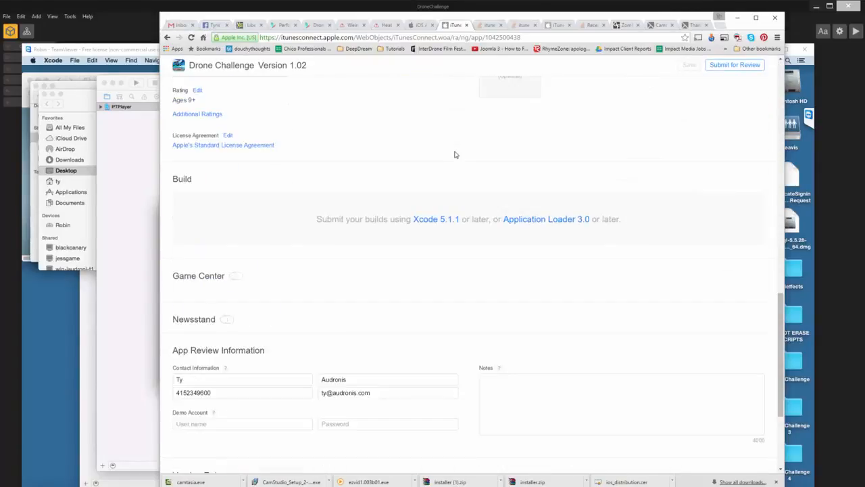
pyautogui.scroll(15, 455, 155)
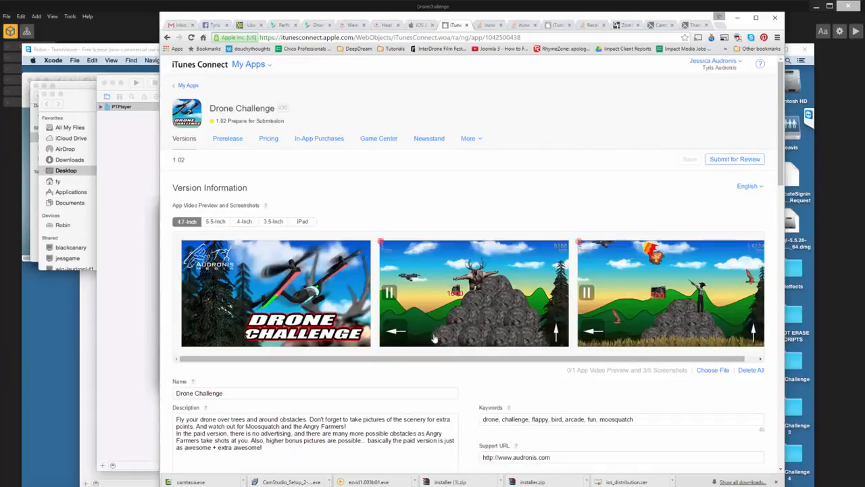
pyautogui.scroll(-7, 426, 318)
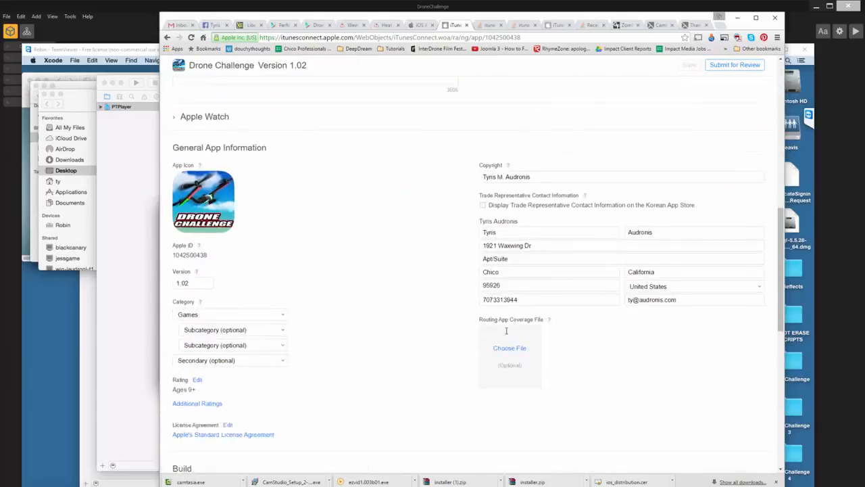
pyautogui.scroll(-3, 506, 329)
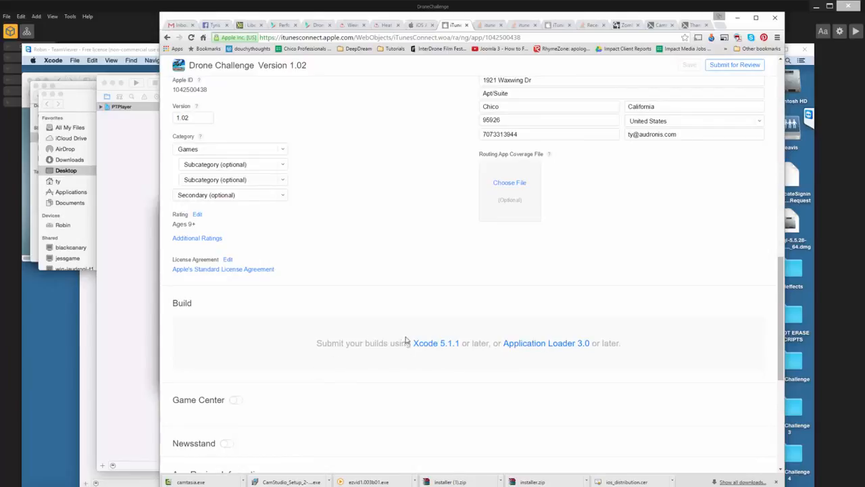
pyautogui.scroll(10, 405, 340)
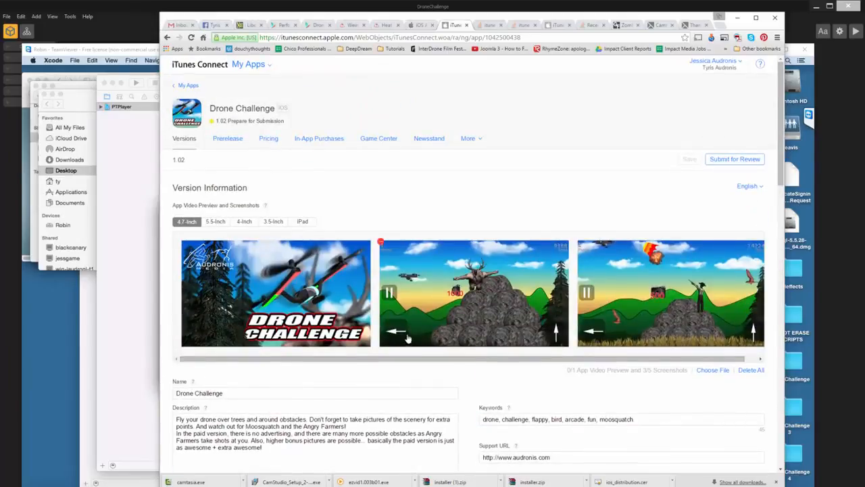
# - Open Drone Challenge's Prerelease builds and reload the page to check the uploaded build's status
pyautogui.click(228, 139)
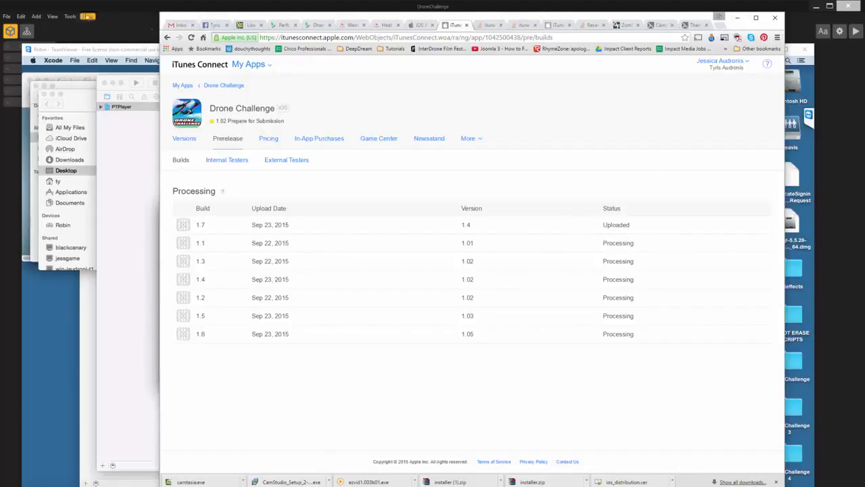
pyautogui.click(191, 37)
pyautogui.click(192, 38)
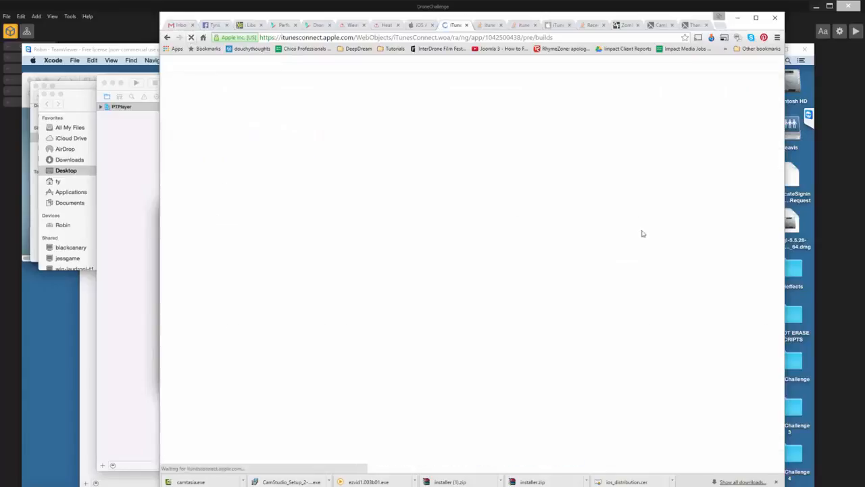